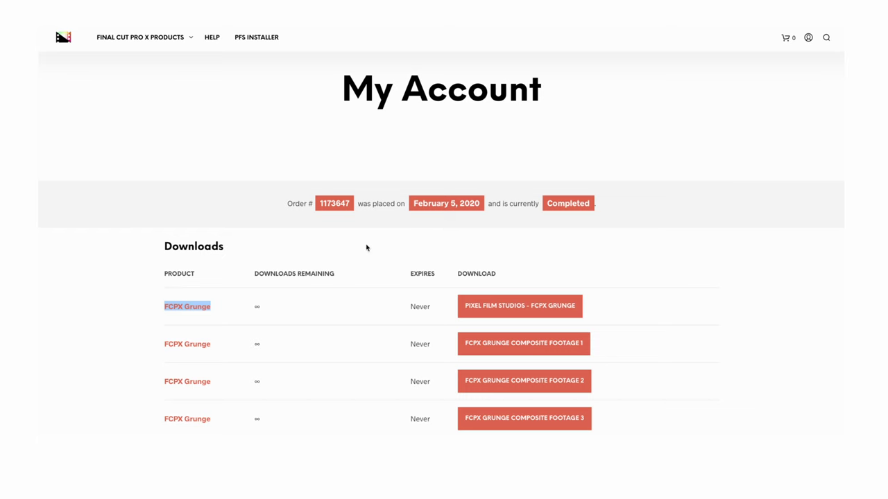
{"action": "scroll", "coordinate": [366, 247], "scroll_direction": "down", "scroll_amount": 1}
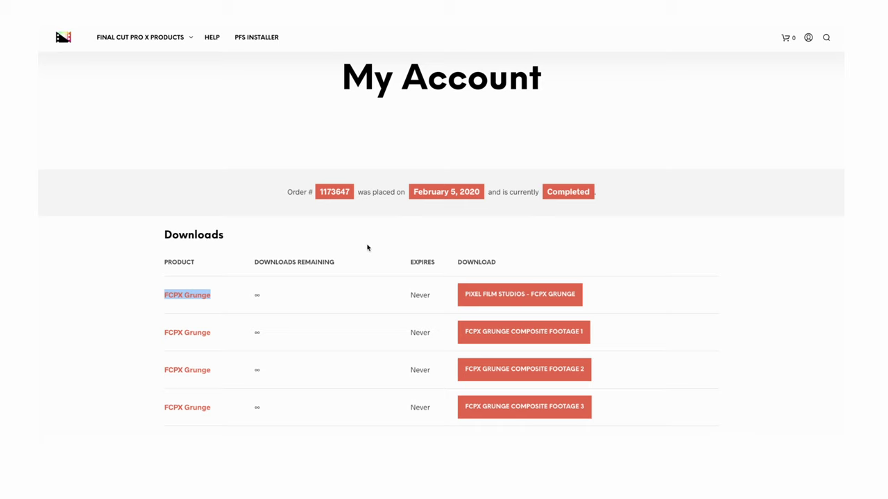
{"action": "scroll", "coordinate": [556, 306], "scroll_direction": "down", "scroll_amount": 2}
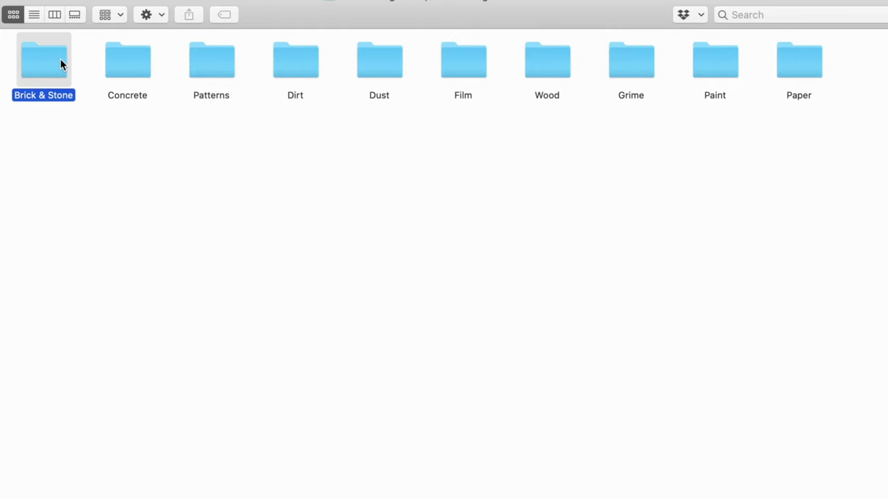
Browse the Brick & Stone texture folder, then open the Paint folder's texture movies
{"action": "double_click", "coordinate": [62, 65]}
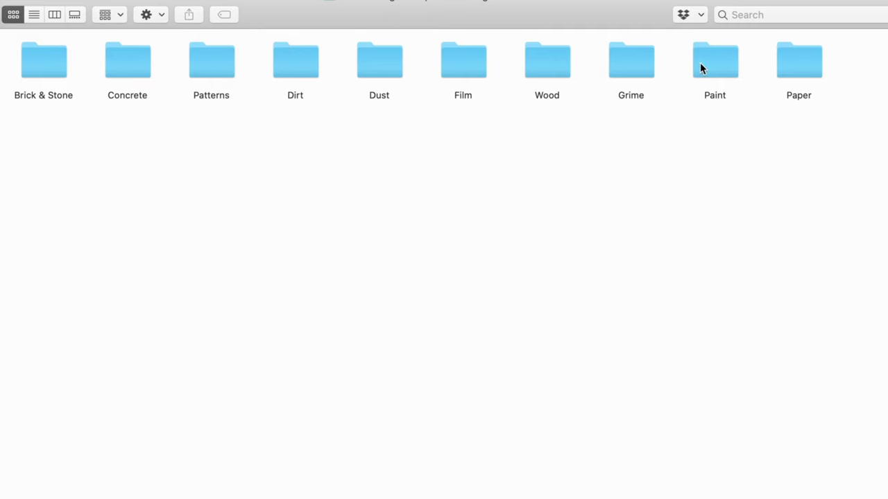
{"action": "double_click", "coordinate": [721, 78]}
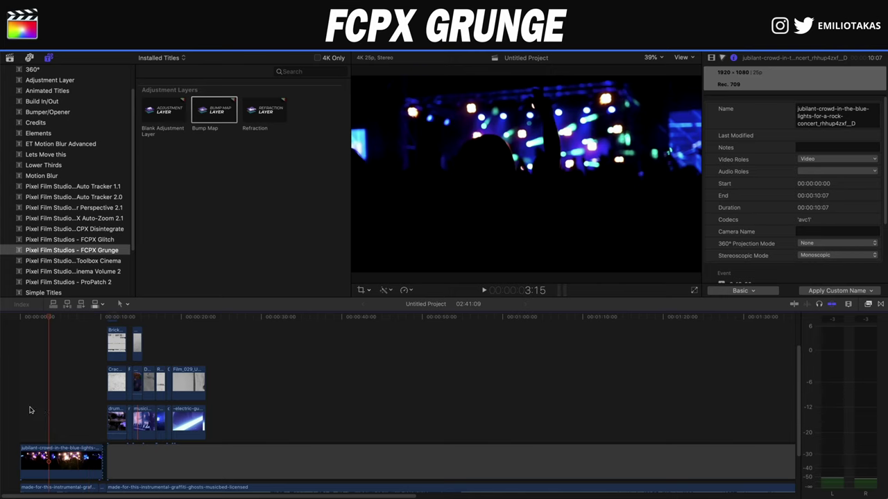
Disable the demo Brick and Film grunge texture clips with V
{"action": "left_click", "coordinate": [102, 392]}
{"action": "key", "text": "alt+v"}
{"action": "left_click", "coordinate": [108, 337]}
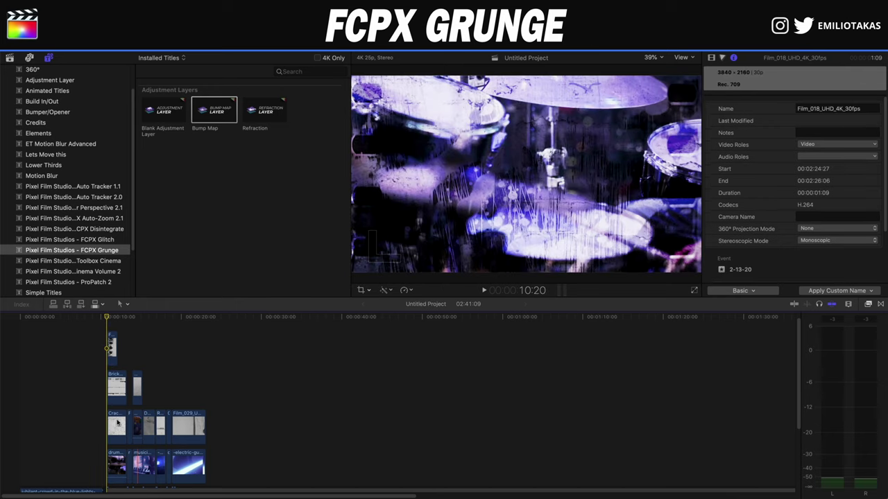
{"action": "scroll", "coordinate": [122, 441], "scroll_direction": "down", "scroll_amount": 1}
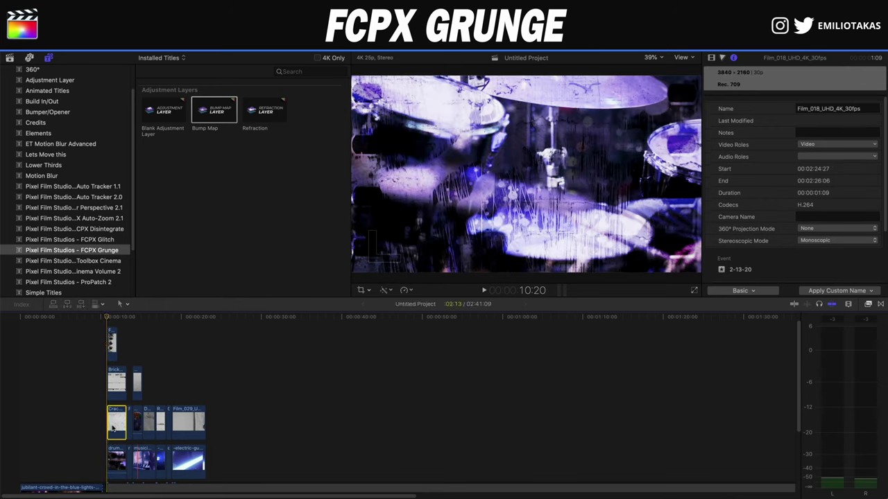
{"action": "left_click", "coordinate": [116, 383]}
{"action": "key", "text": "v"}
{"action": "left_click", "coordinate": [112, 347]}
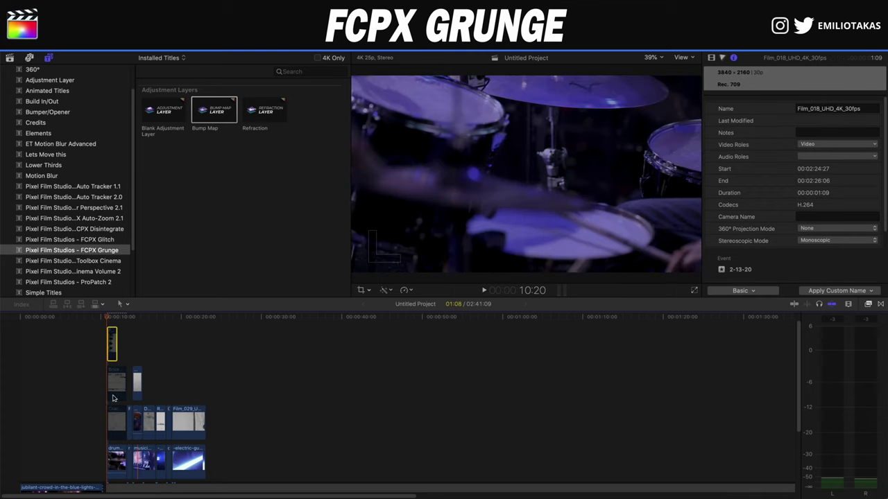
Option-drag a clean drum clip copy to about 00:00:30 and open the Grunge Composite Footage folder
{"action": "scroll", "coordinate": [117, 428], "scroll_direction": "up", "scroll_amount": 1}
{"action": "scroll", "coordinate": [121, 466], "scroll_direction": "down", "scroll_amount": 3}
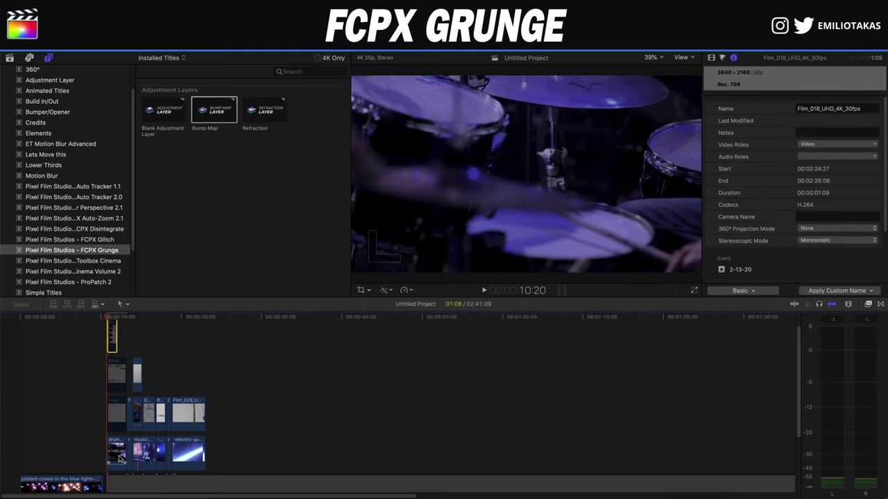
{"action": "left_click_drag", "start_coordinate": [119, 459], "coordinate": [278, 435]}
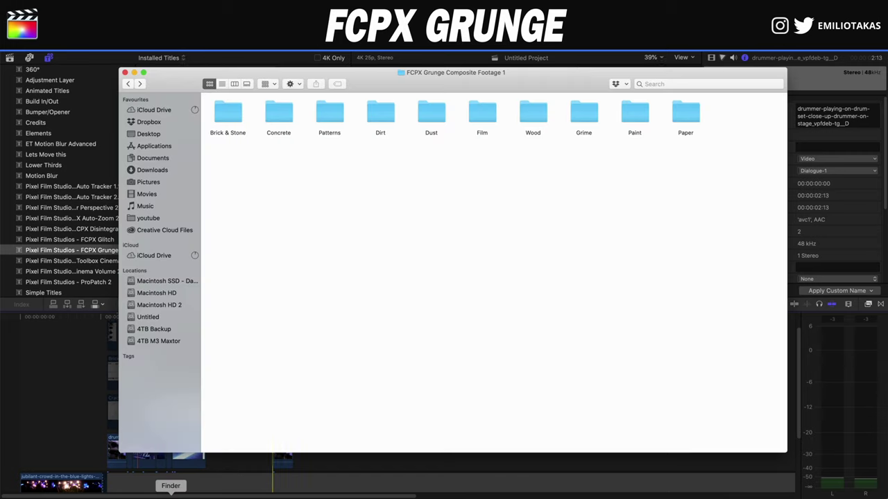
{"action": "left_click", "coordinate": [171, 489]}
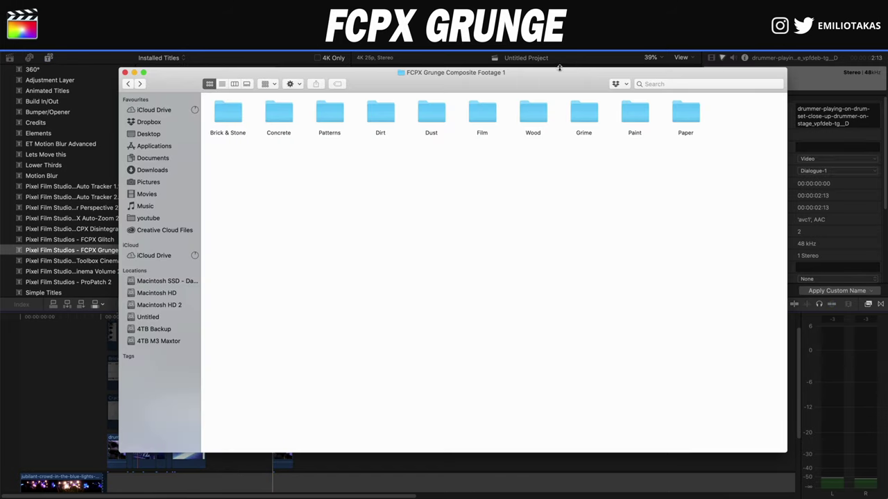
Place Film_003 from the Film folder above the drum clip at the playhead
{"action": "double_click", "coordinate": [482, 113]}
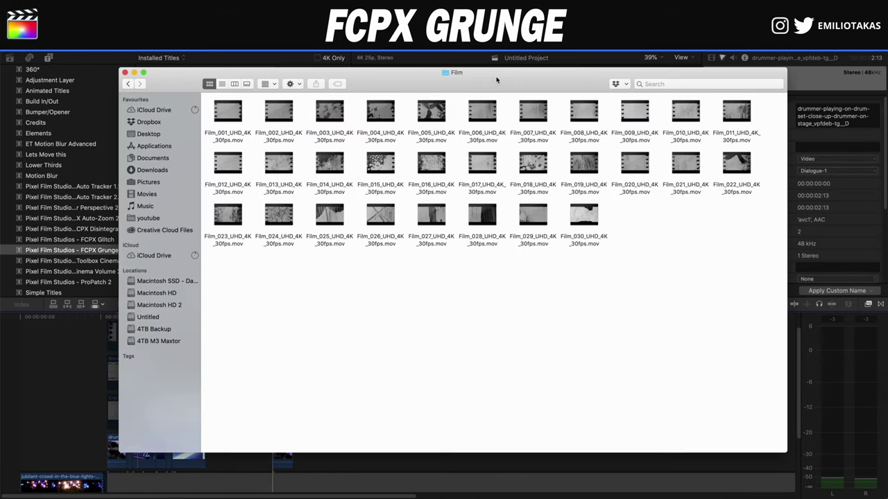
{"action": "left_click_drag", "start_coordinate": [498, 78], "coordinate": [711, 126]}
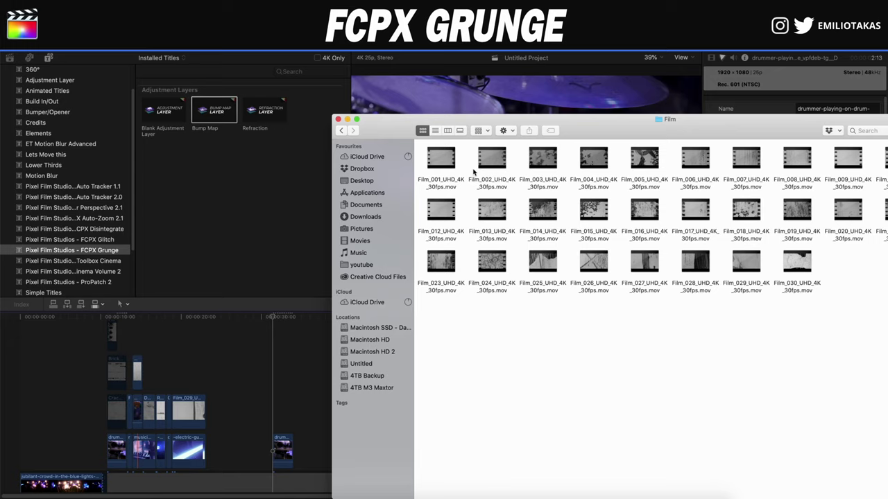
{"action": "left_click", "coordinate": [555, 166]}
{"action": "left_click_drag", "start_coordinate": [555, 162], "coordinate": [277, 405]}
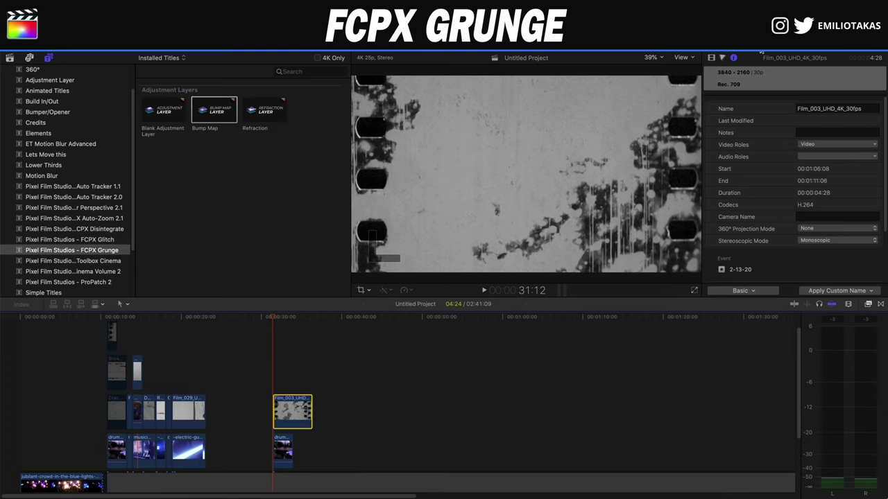
Set Film_003's Blend Mode to Overlay in the Video inspector
{"action": "left_click", "coordinate": [711, 59]}
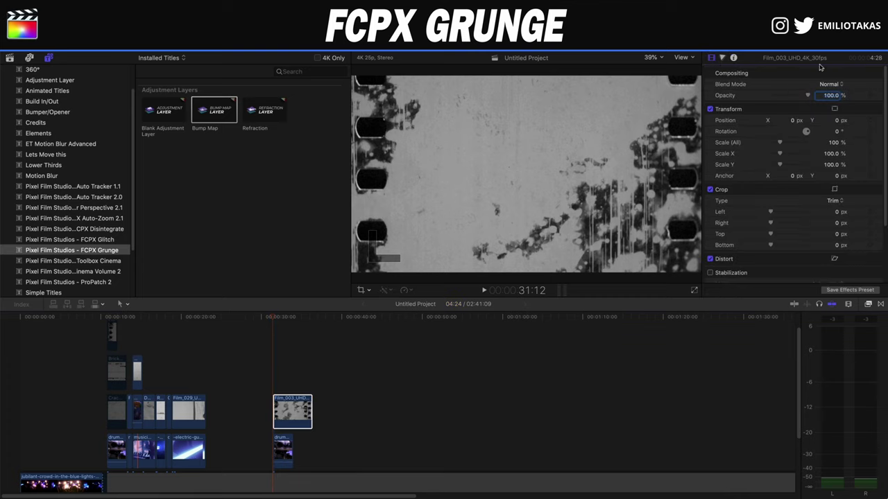
{"action": "left_click", "coordinate": [294, 407]}
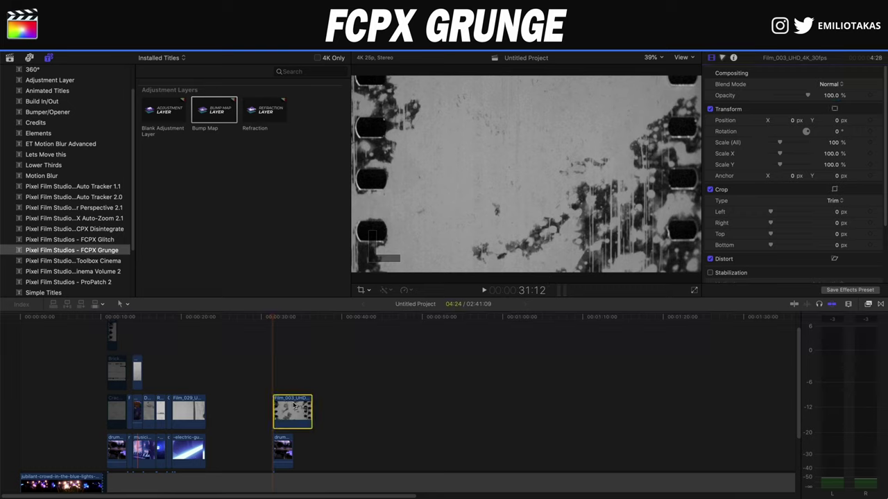
{"action": "left_click", "coordinate": [838, 85]}
{"action": "left_click", "coordinate": [844, 193]}
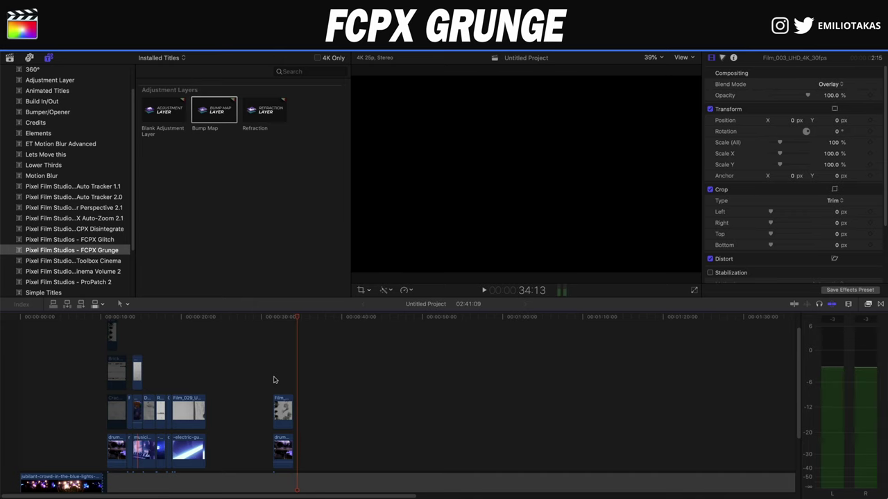
{"action": "left_click", "coordinate": [173, 489]}
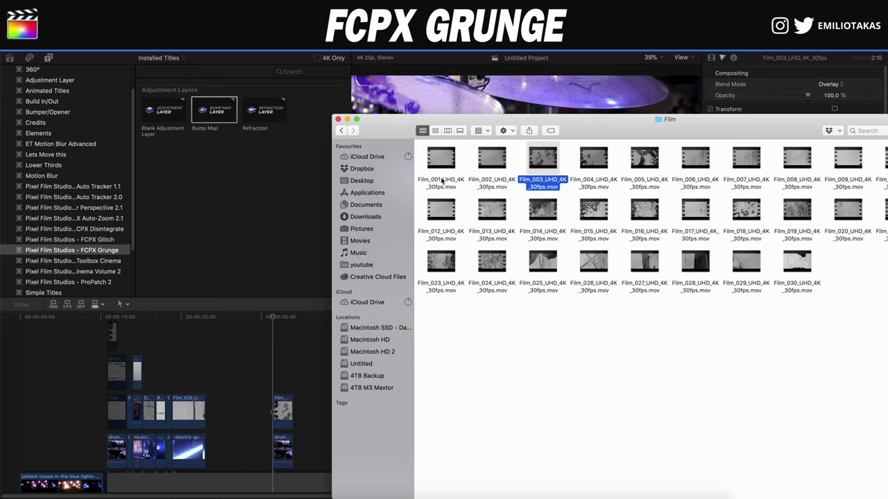
Place Dust_002 from the Dust folder above the drum clip at the playhead
{"action": "left_click", "coordinate": [341, 132]}
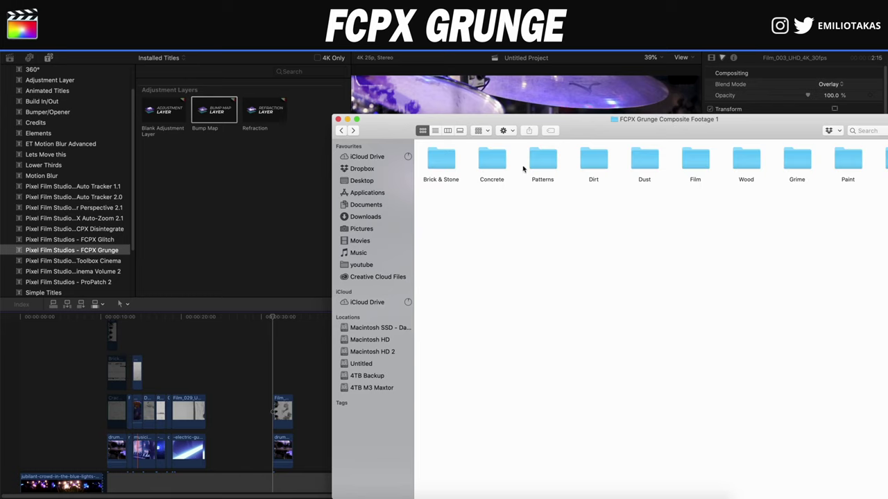
{"action": "double_click", "coordinate": [645, 162]}
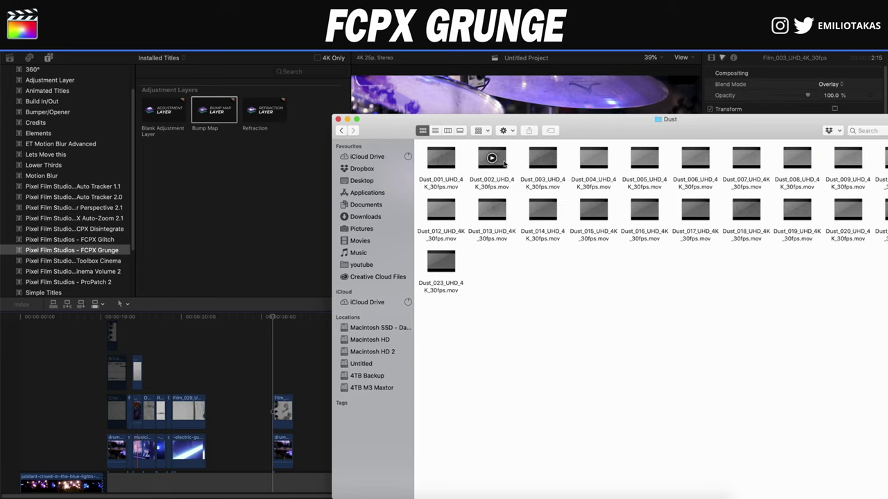
{"action": "left_click_drag", "start_coordinate": [449, 284], "coordinate": [276, 373]}
Set Dust_002's Blend Mode to Overlay
{"action": "left_click", "coordinate": [275, 373]}
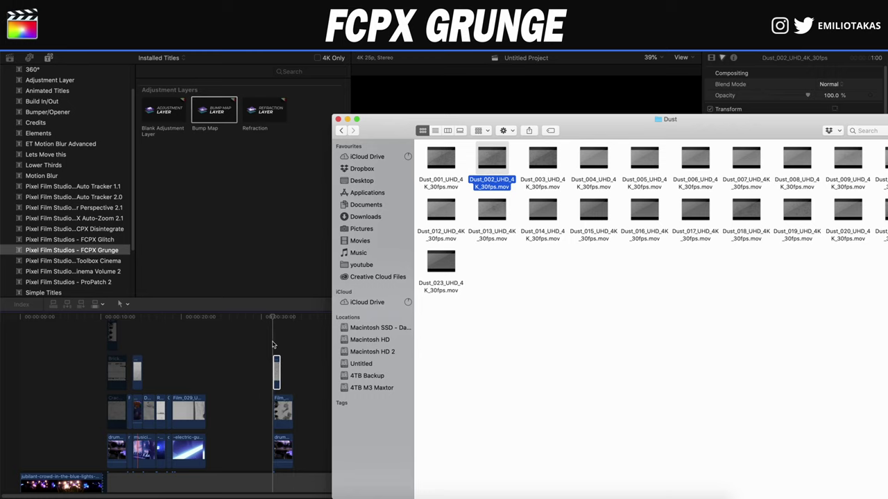
{"action": "left_click", "coordinate": [825, 85]}
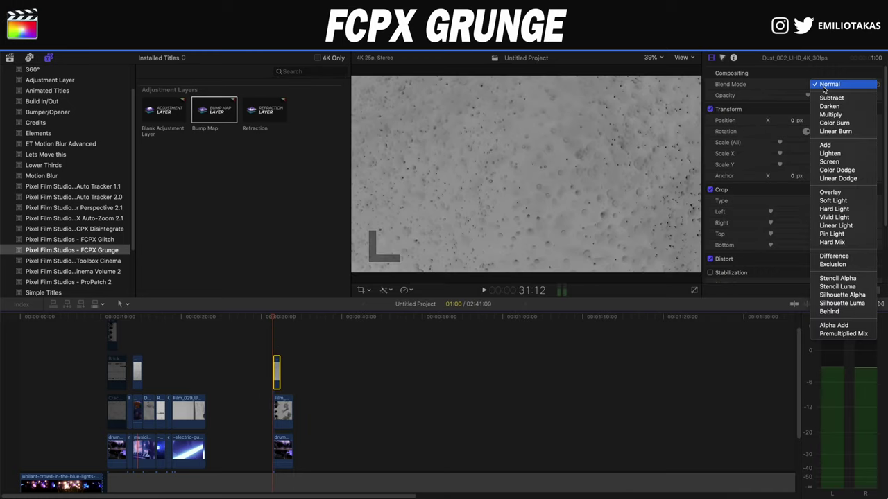
{"action": "left_click", "coordinate": [844, 193]}
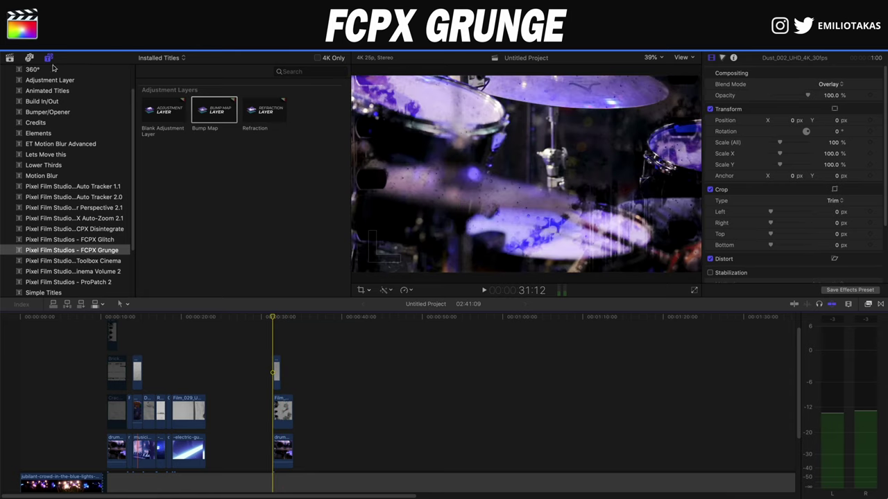
{"action": "left_click", "coordinate": [84, 250]}
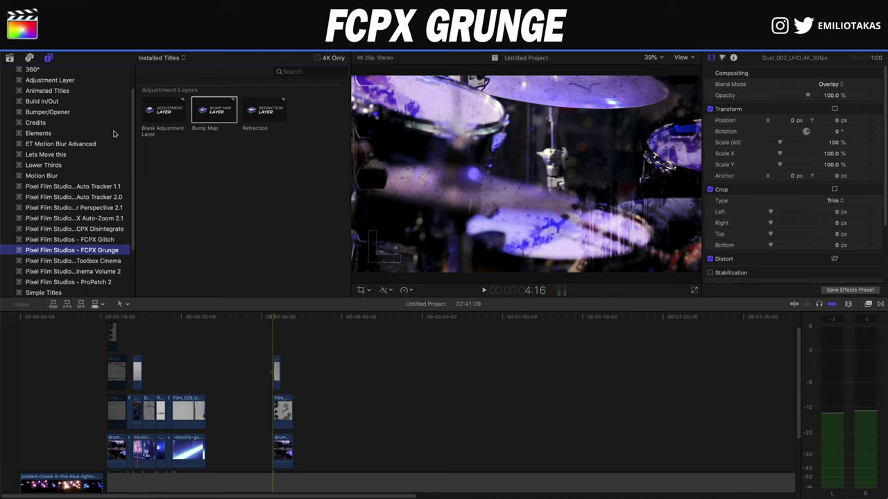
Add a Blank Adjustment Layer above the clips and apply Color Controls to it
{"action": "left_click", "coordinate": [867, 304]}
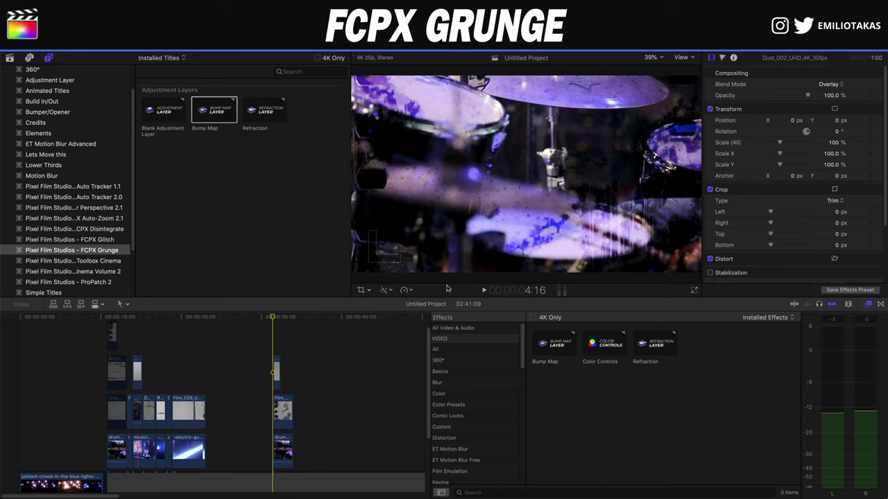
{"action": "left_click_drag", "start_coordinate": [597, 349], "coordinate": [289, 450]}
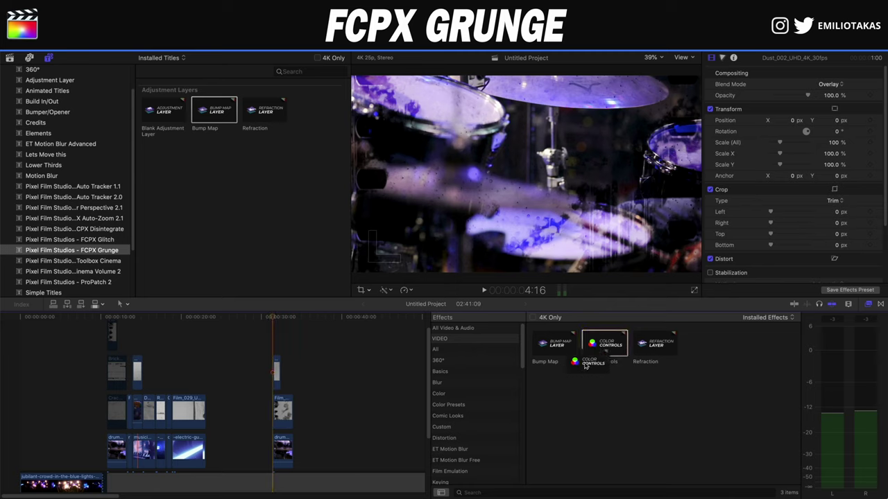
{"action": "left_click", "coordinate": [166, 118]}
{"action": "left_click_drag", "start_coordinate": [246, 233], "coordinate": [292, 346]}
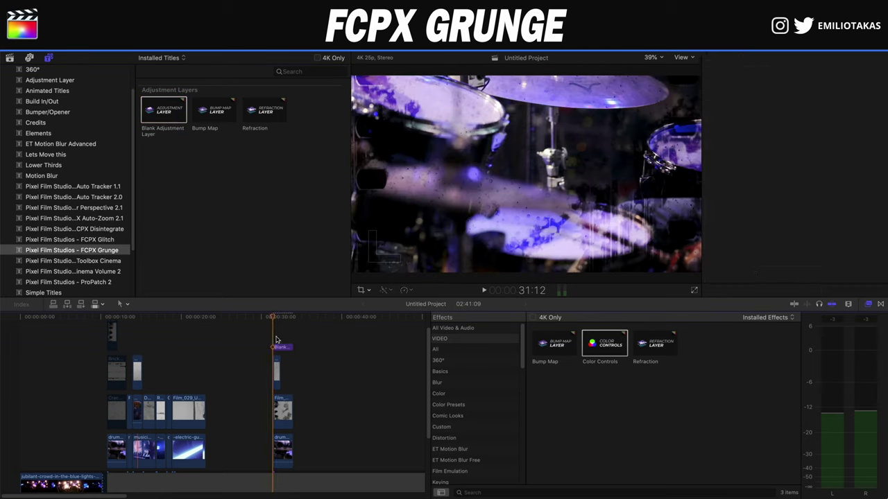
{"action": "left_click_drag", "start_coordinate": [618, 351], "coordinate": [278, 346]}
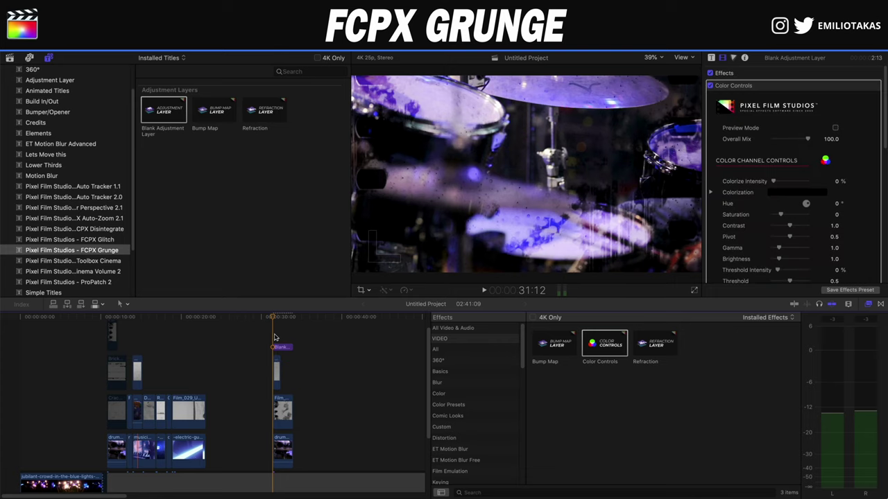
{"action": "left_click", "coordinate": [281, 347]}
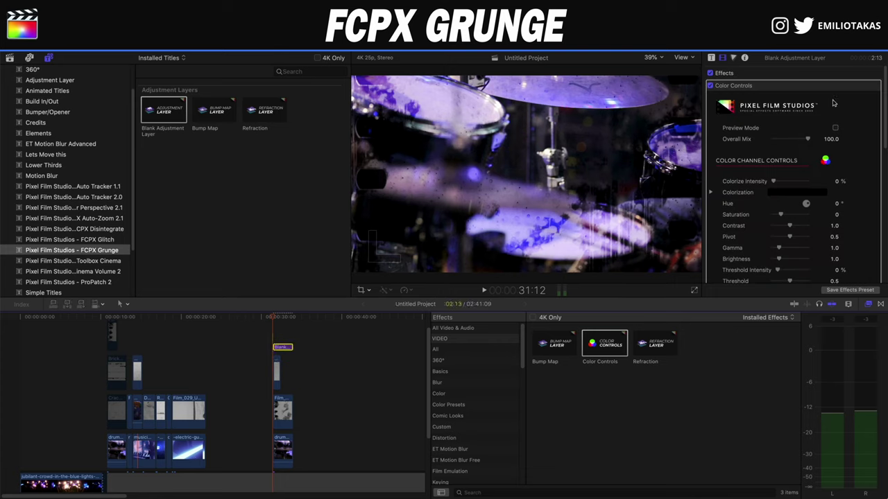
Colorize the footage with a Blue tint from the Colors picker
{"action": "scroll", "coordinate": [803, 173], "scroll_direction": "down", "scroll_amount": 1}
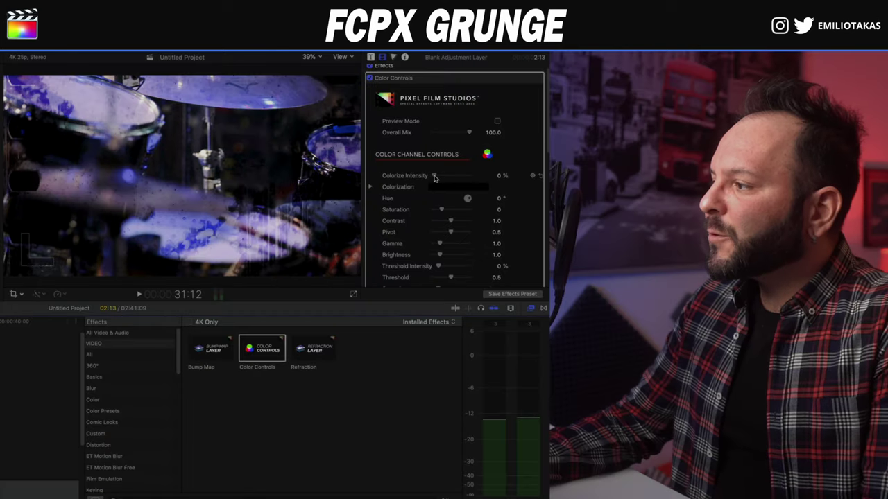
{"action": "left_click_drag", "start_coordinate": [772, 175], "coordinate": [780, 175]}
{"action": "left_click_drag", "start_coordinate": [441, 177], "coordinate": [406, 191]}
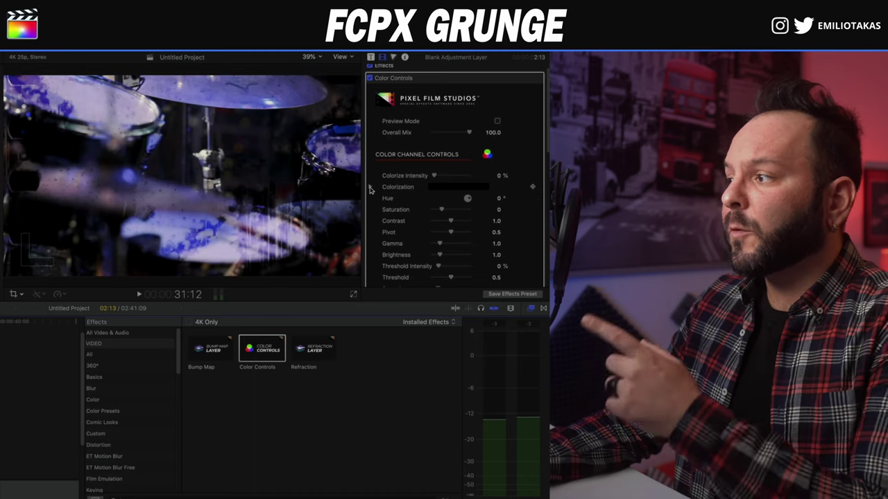
{"action": "left_click", "coordinate": [369, 187]}
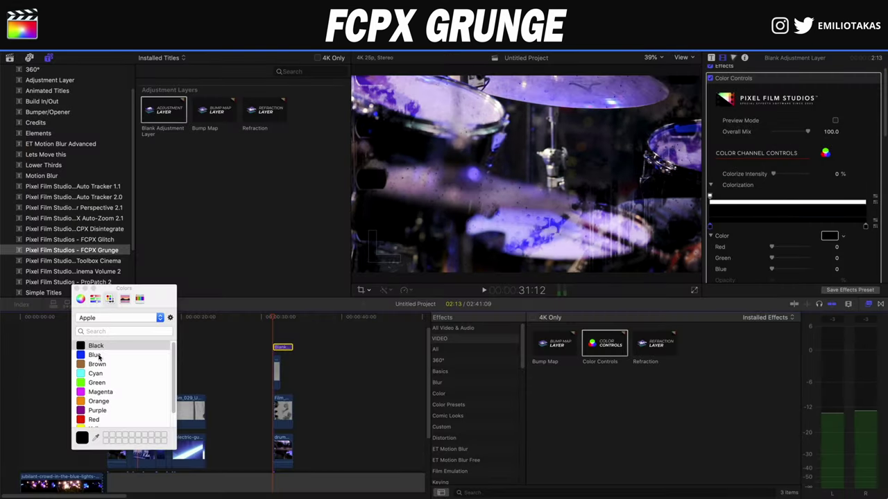
{"action": "left_click", "coordinate": [95, 355]}
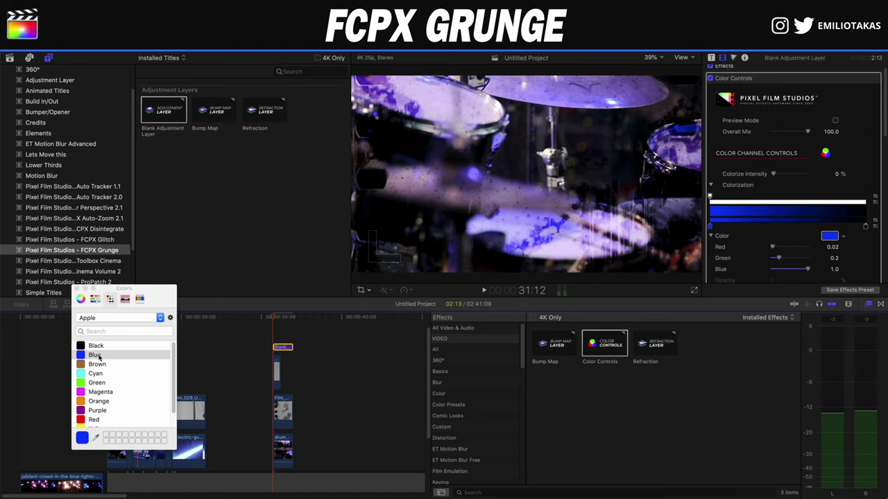
{"action": "left_click", "coordinate": [77, 289]}
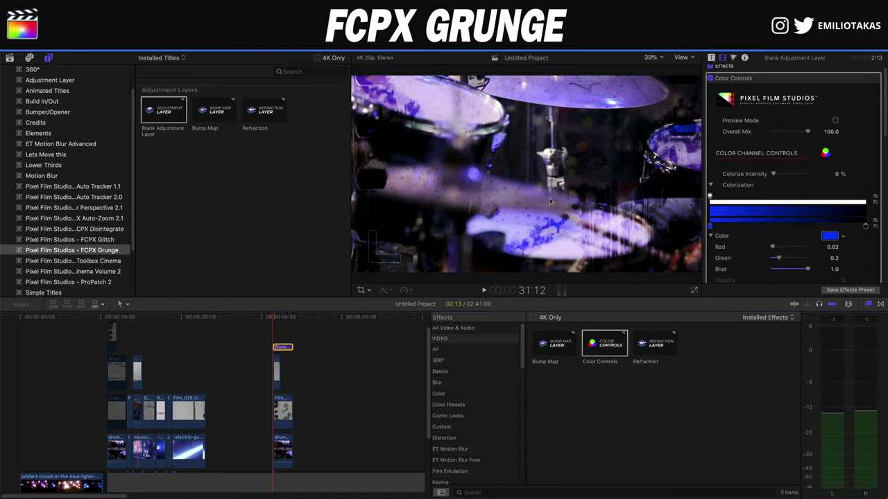
Tune to 64.06% colorize intensity, purple red/green, saturation 0.31, contrast 0.91, gamma 0.97
{"action": "left_click_drag", "start_coordinate": [777, 175], "coordinate": [790, 175]}
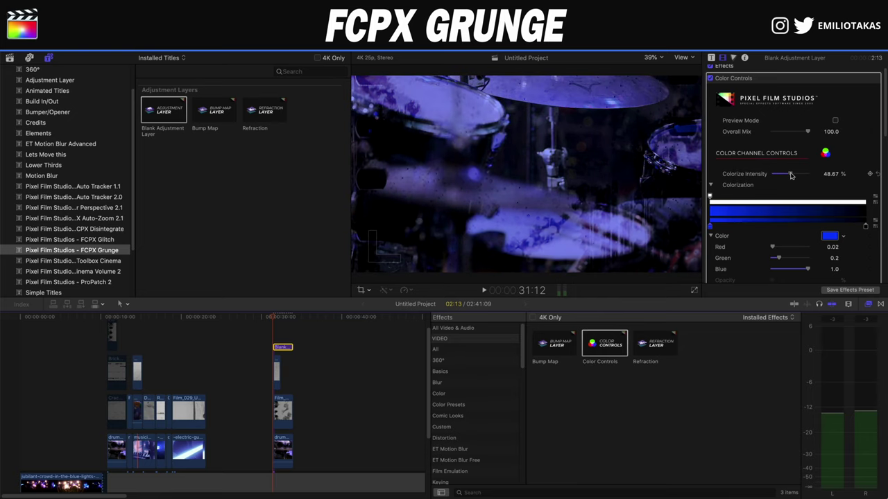
{"action": "mouse_move", "coordinate": [791, 175]}
{"action": "left_mouse_down"}
{"action": "mouse_move", "coordinate": [806, 177]}
{"action": "mouse_move", "coordinate": [796, 178]}
{"action": "left_mouse_up"}
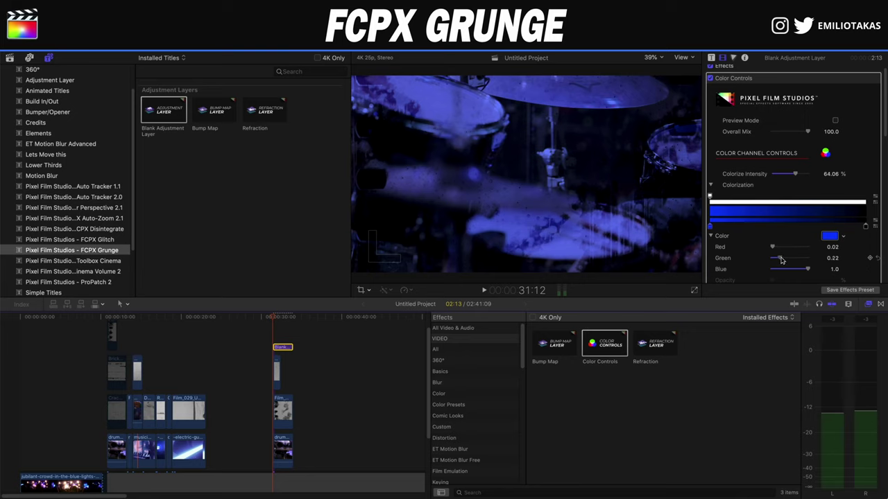
{"action": "left_click_drag", "start_coordinate": [779, 260], "coordinate": [789, 258]}
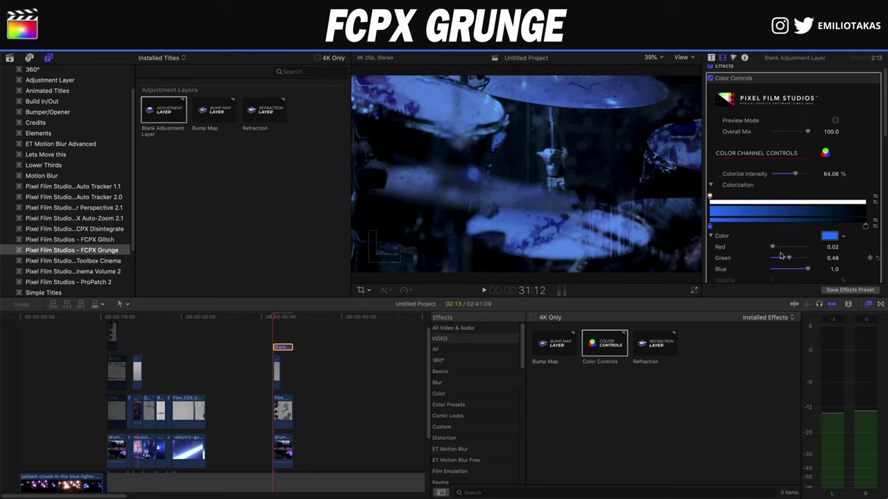
{"action": "mouse_move", "coordinate": [773, 248]}
{"action": "left_mouse_down"}
{"action": "mouse_move", "coordinate": [794, 249]}
{"action": "mouse_move", "coordinate": [785, 252]}
{"action": "left_mouse_up"}
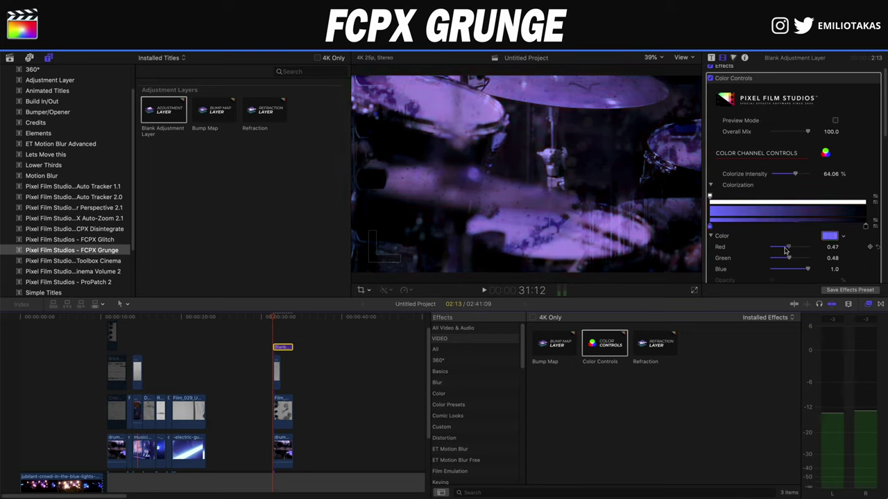
{"action": "scroll", "coordinate": [749, 132], "scroll_direction": "down", "scroll_amount": 5}
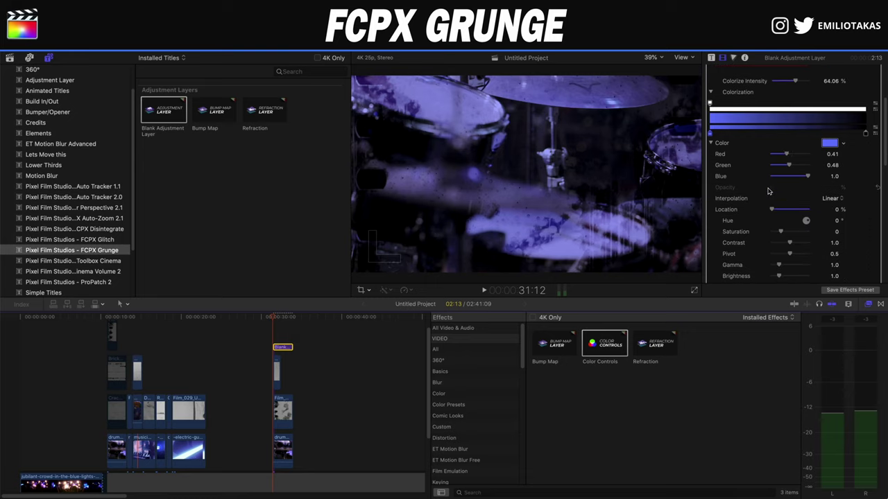
{"action": "left_click_drag", "start_coordinate": [781, 226], "coordinate": [795, 228]}
{"action": "left_click_drag", "start_coordinate": [794, 238], "coordinate": [790, 237]}
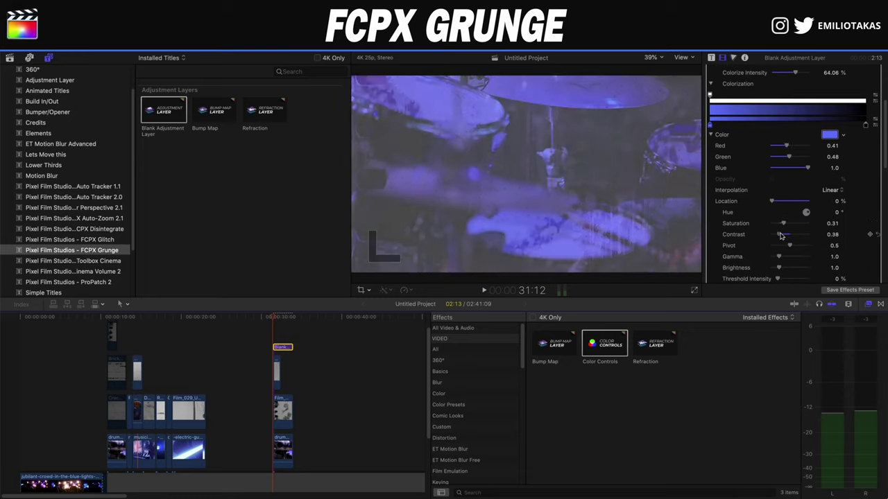
{"action": "mouse_move", "coordinate": [783, 248]}
{"action": "left_mouse_down"}
{"action": "mouse_move", "coordinate": [804, 245]}
{"action": "mouse_move", "coordinate": [778, 254]}
{"action": "left_mouse_up"}
{"action": "scroll", "coordinate": [777, 263], "scroll_direction": "down", "scroll_amount": 1}
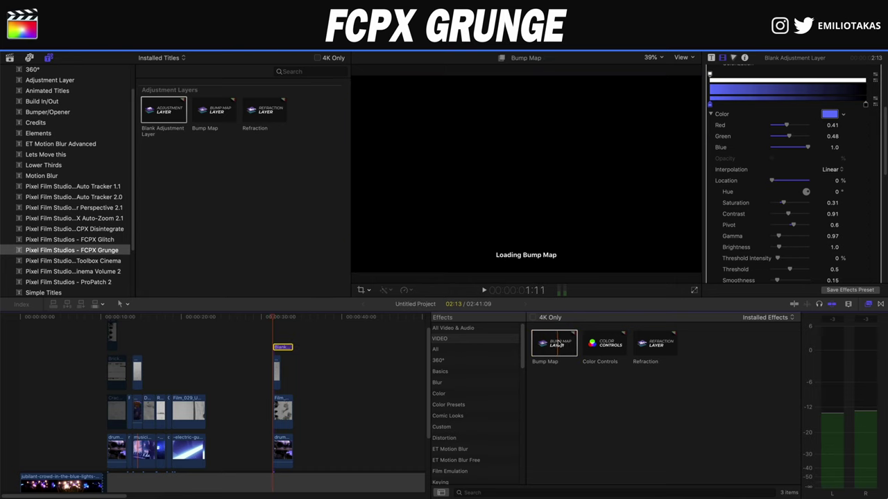
Apply Bump Map to the adjustment layer using the musician clip as its source
{"action": "left_click_drag", "start_coordinate": [554, 344], "coordinate": [282, 347]}
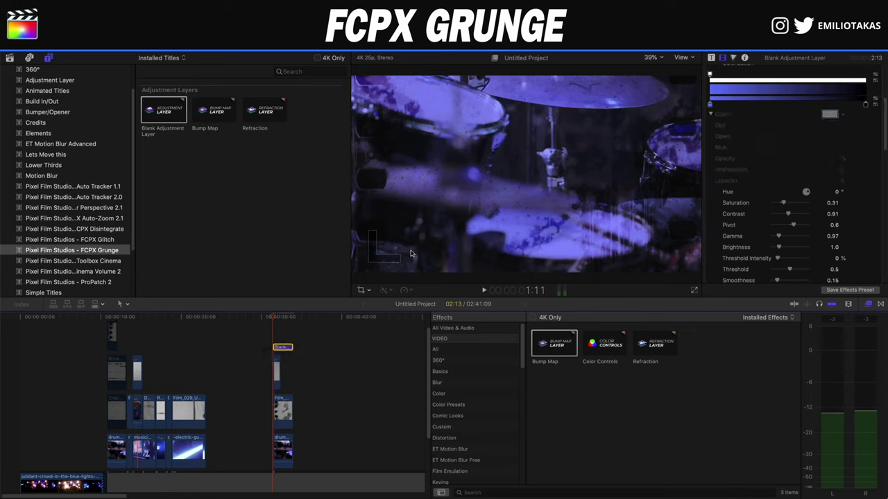
{"action": "left_click", "coordinate": [712, 59]}
{"action": "left_click", "coordinate": [721, 59]}
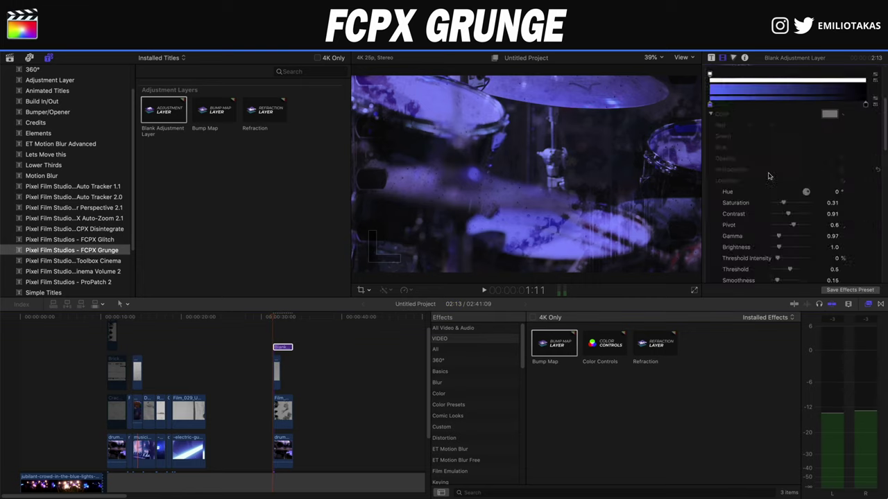
{"action": "scroll", "coordinate": [768, 167], "scroll_direction": "down", "scroll_amount": 10}
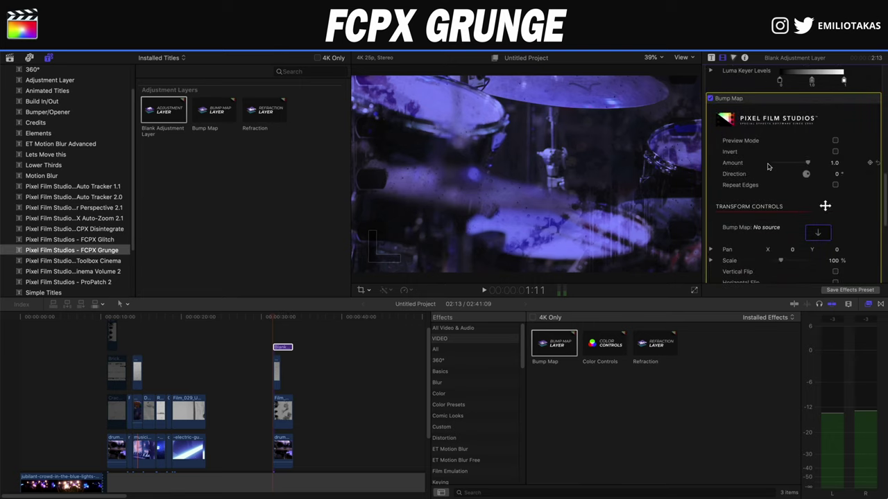
{"action": "left_click", "coordinate": [819, 233]}
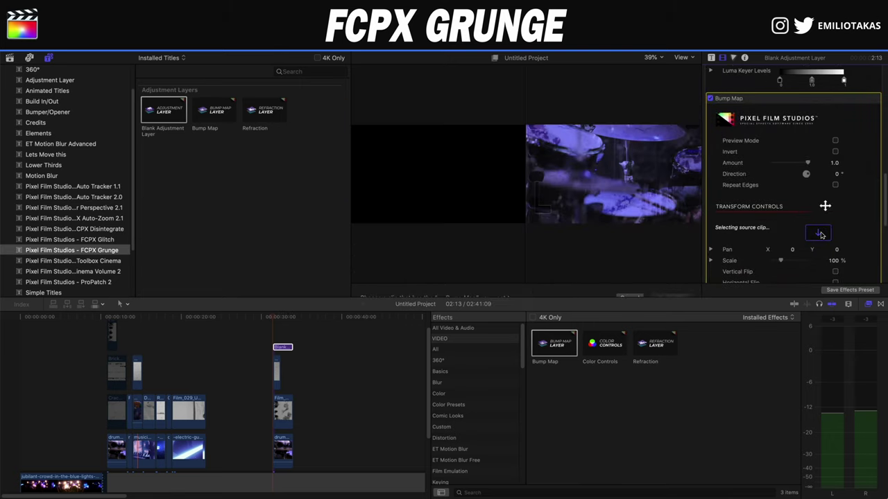
{"action": "left_click", "coordinate": [147, 452]}
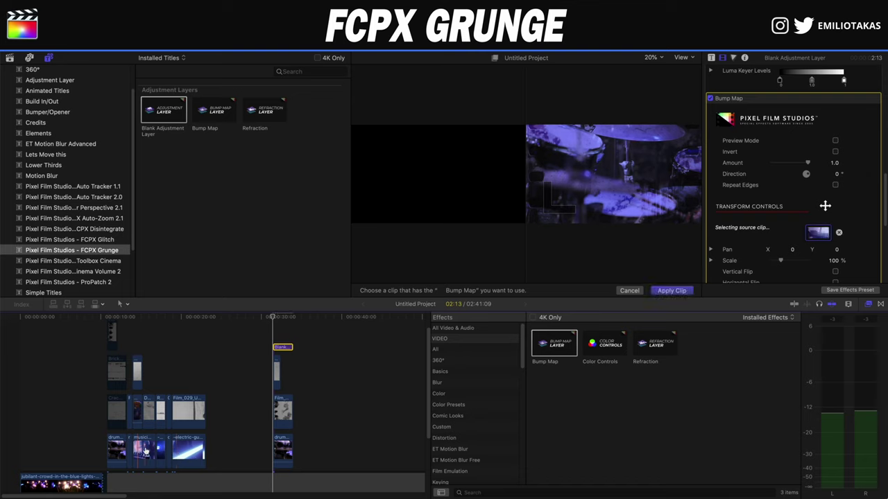
{"action": "left_click", "coordinate": [667, 292]}
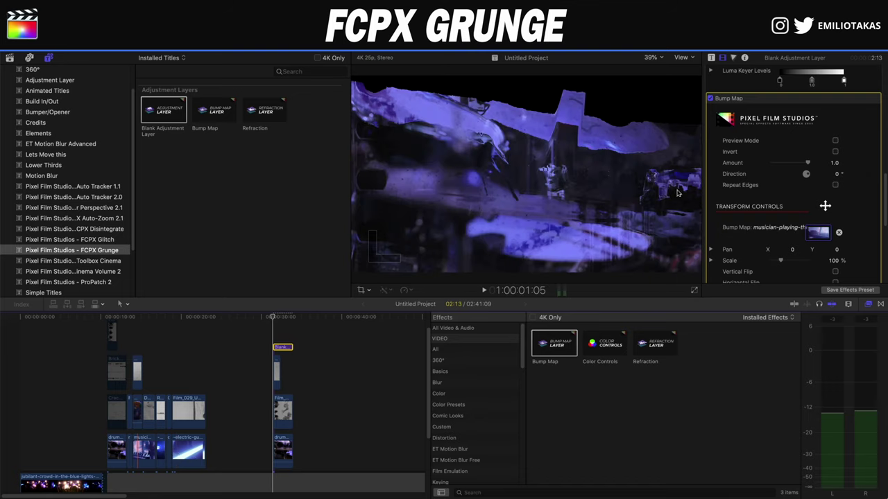
Raise the Bump Map scale to 133%
{"action": "left_click_drag", "start_coordinate": [781, 247], "coordinate": [783, 247]}
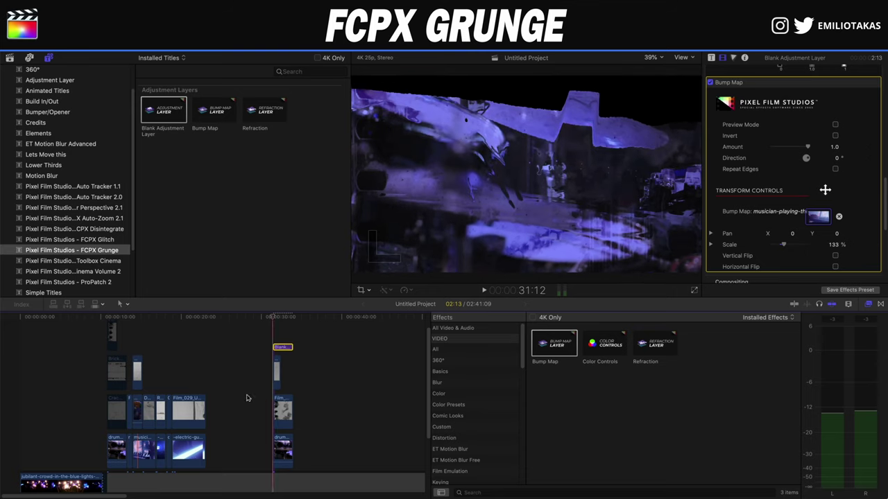
{"action": "left_click", "coordinate": [274, 336]}
{"action": "left_click", "coordinate": [276, 318]}
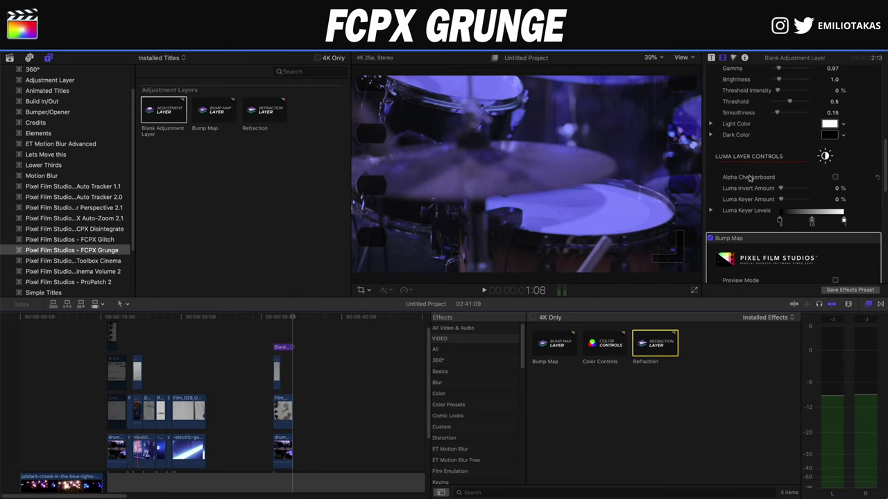
Replace Bump Map with Refraction sourced from the electric-guitar clip
{"action": "left_click", "coordinate": [767, 238]}
{"action": "key", "text": "Delete"}
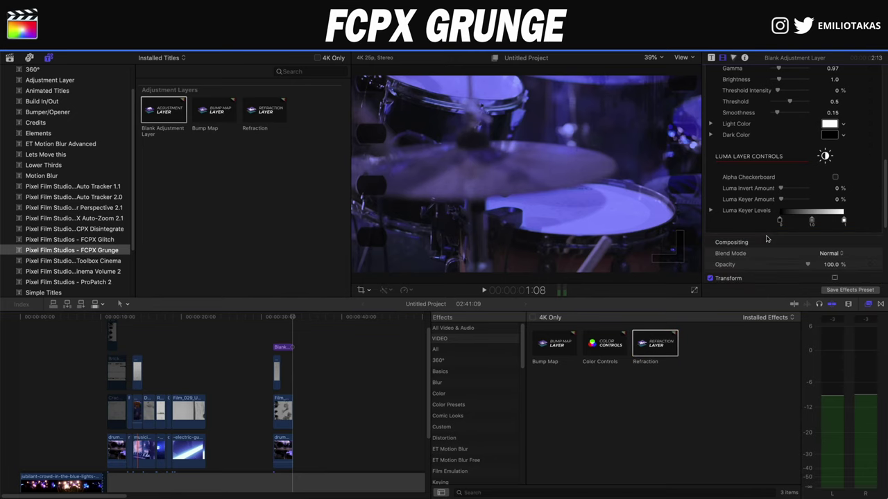
{"action": "left_click_drag", "start_coordinate": [654, 349], "coordinate": [292, 341]}
{"action": "left_click", "coordinate": [278, 346]}
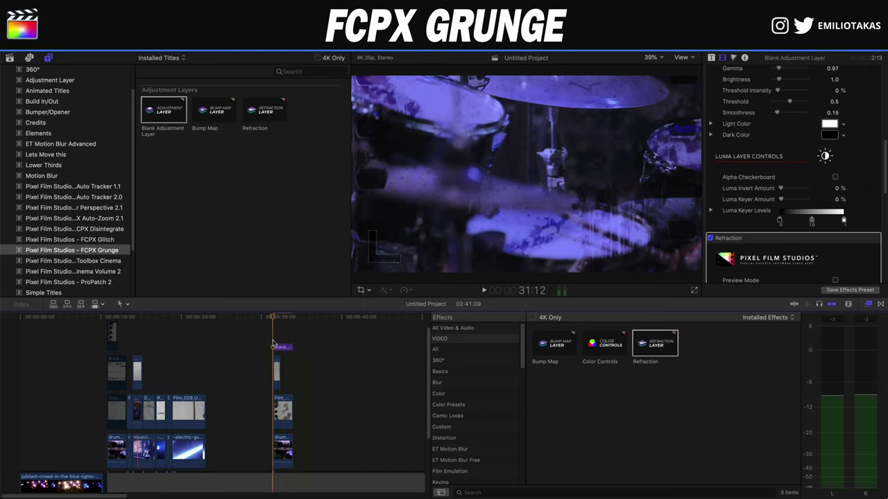
{"action": "scroll", "coordinate": [820, 243], "scroll_direction": "down", "scroll_amount": 5}
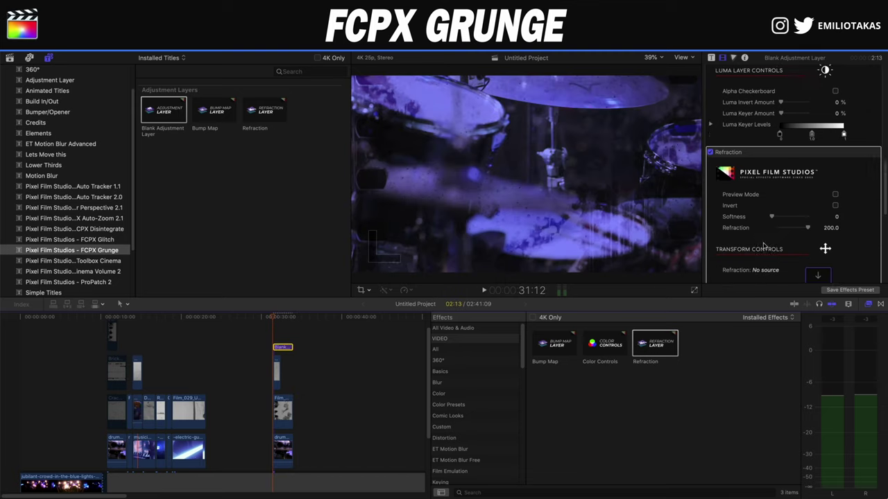
{"action": "left_click", "coordinate": [817, 227]}
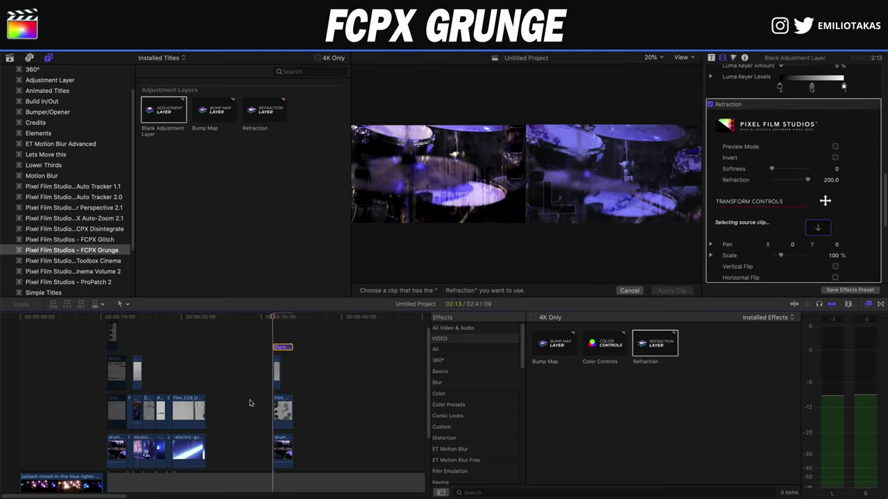
{"action": "left_click", "coordinate": [179, 451]}
{"action": "left_click", "coordinate": [657, 290]}
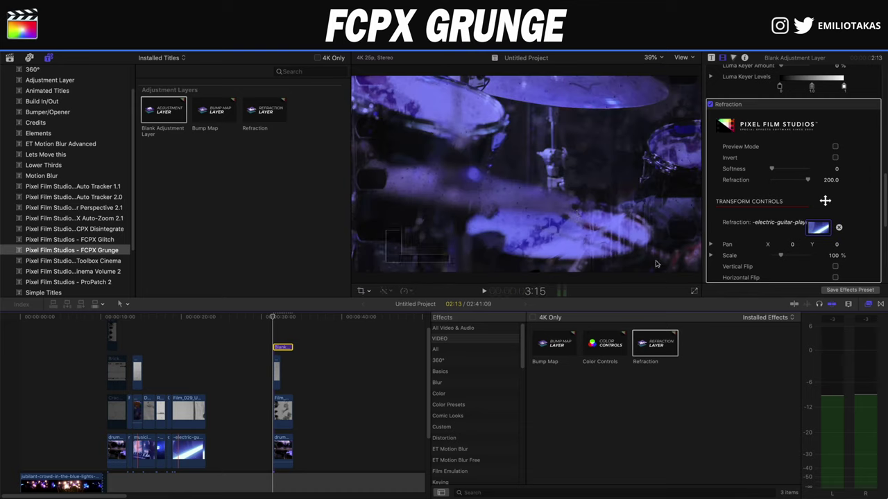
Set Refraction scale to about 131%, enable Vertical Flip, and adjust Softness
{"action": "scroll", "coordinate": [796, 249], "scroll_direction": "down", "scroll_amount": 1}
{"action": "left_click_drag", "start_coordinate": [782, 249], "coordinate": [784, 248]}
{"action": "scroll", "coordinate": [794, 232], "scroll_direction": "down", "scroll_amount": 3}
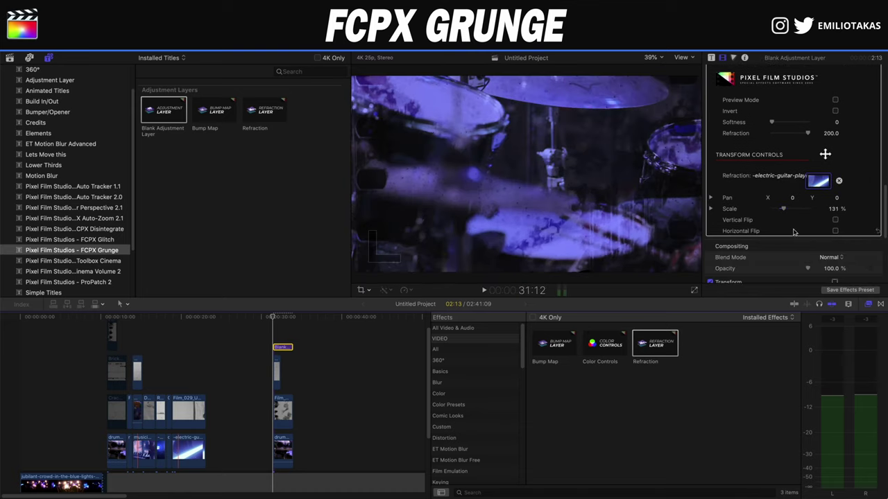
{"action": "left_click", "coordinate": [835, 221]}
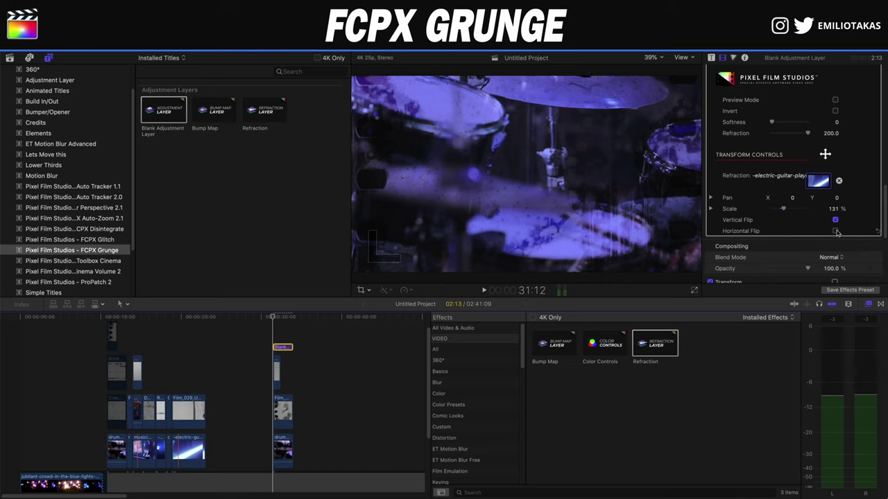
{"action": "scroll", "coordinate": [798, 188], "scroll_direction": "up", "scroll_amount": 1}
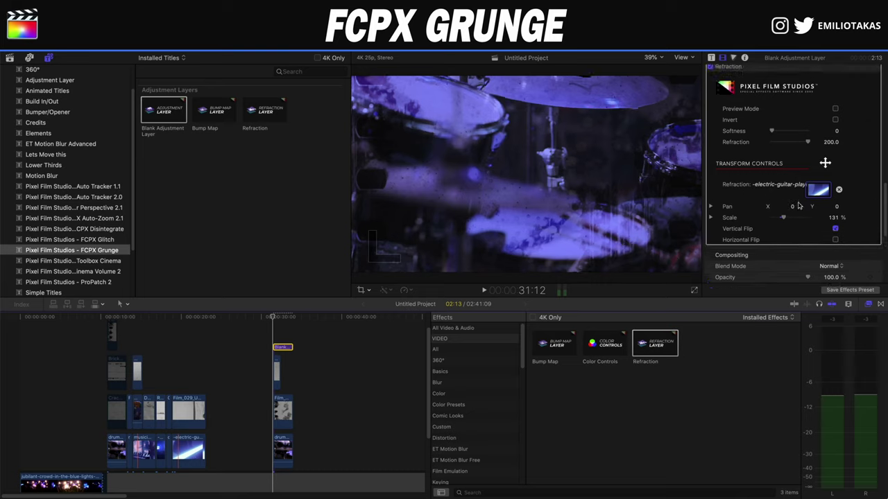
{"action": "scroll", "coordinate": [786, 201], "scroll_direction": "up", "scroll_amount": 1}
{"action": "left_click_drag", "start_coordinate": [778, 138], "coordinate": [777, 150]}
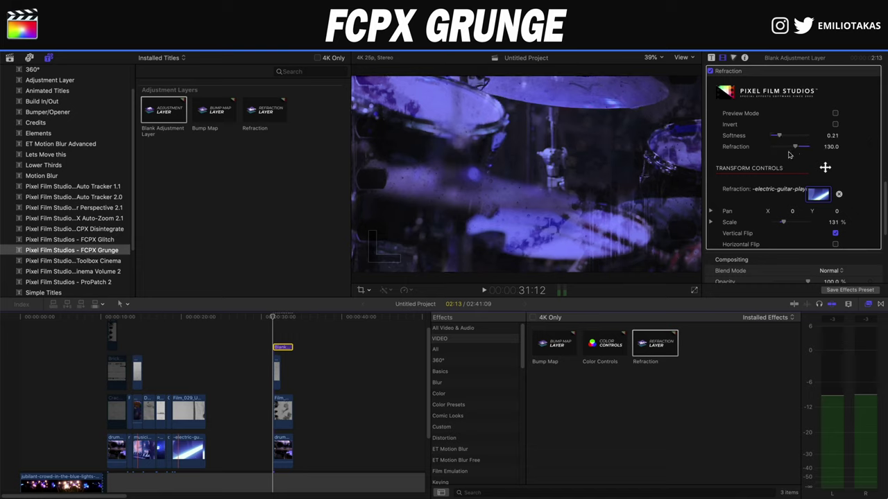
{"action": "scroll", "coordinate": [228, 377], "scroll_direction": "up", "scroll_amount": 1}
Move the adjustment layer earlier over the guitar footage and play back the result
{"action": "left_click_drag", "start_coordinate": [287, 358], "coordinate": [189, 395]}
{"action": "left_click", "coordinate": [180, 372]}
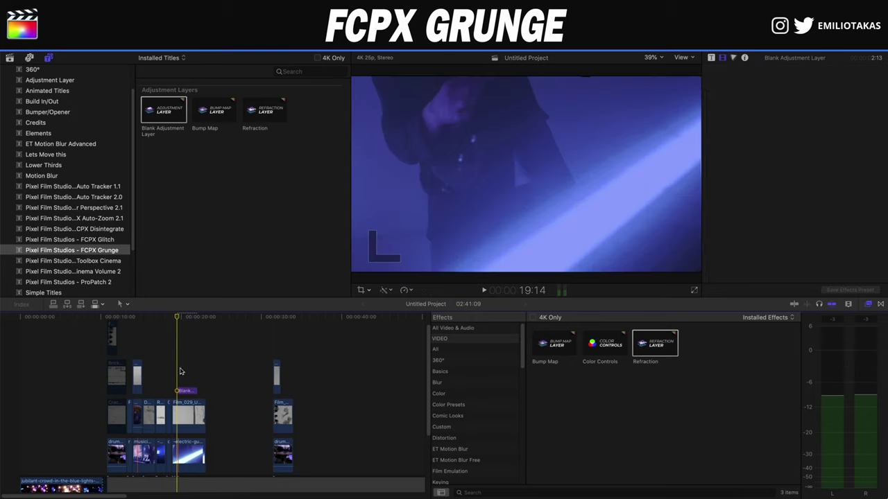
{"action": "key", "text": "space"}
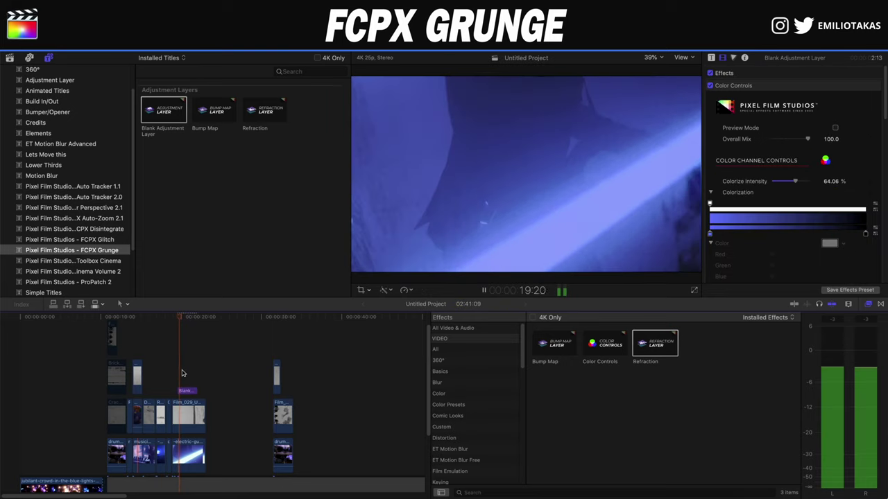
{"action": "key", "text": "space"}
{"action": "key", "text": "Up"}
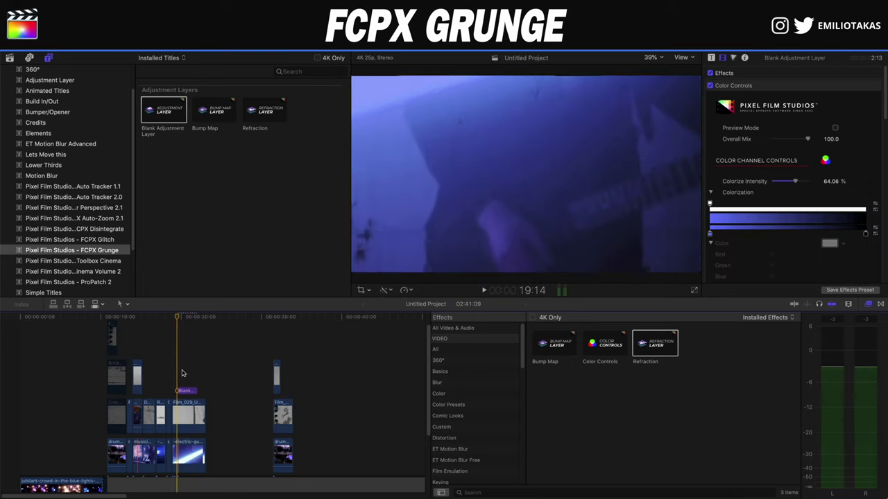